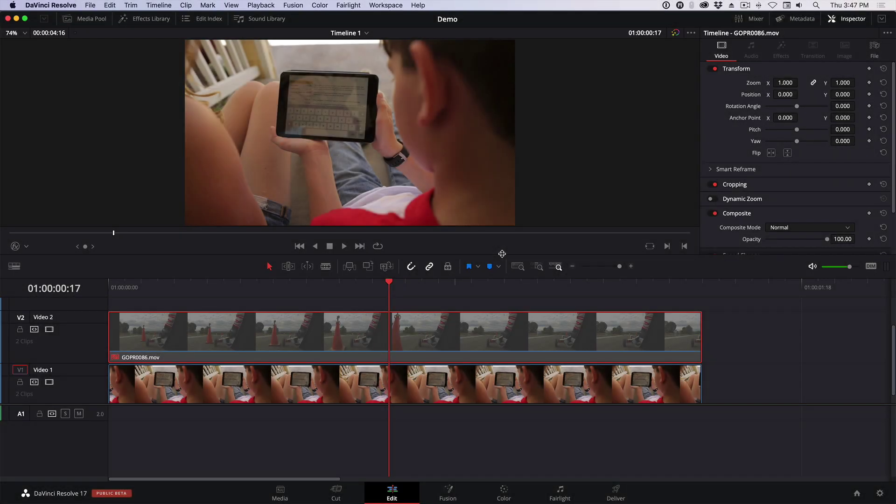
Re-enable the GOPR0086.mov go-kart clip on Video 2 and scrub through it over the iPad footage.
left_click(372, 282)
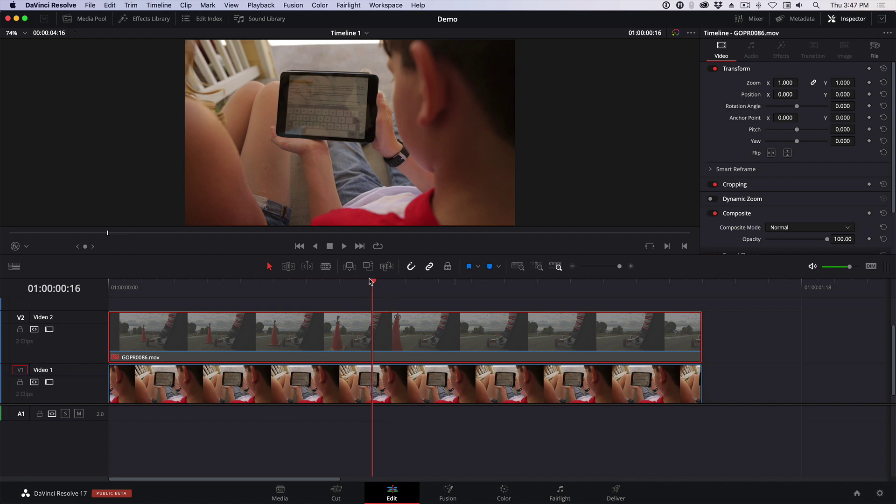
left_click_drag(372, 282, 369, 327)
right_click(369, 326)
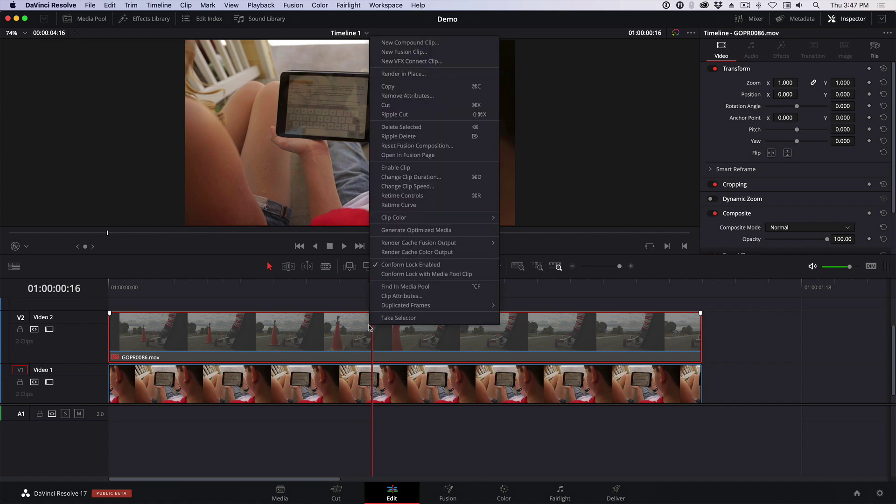
left_click(422, 169)
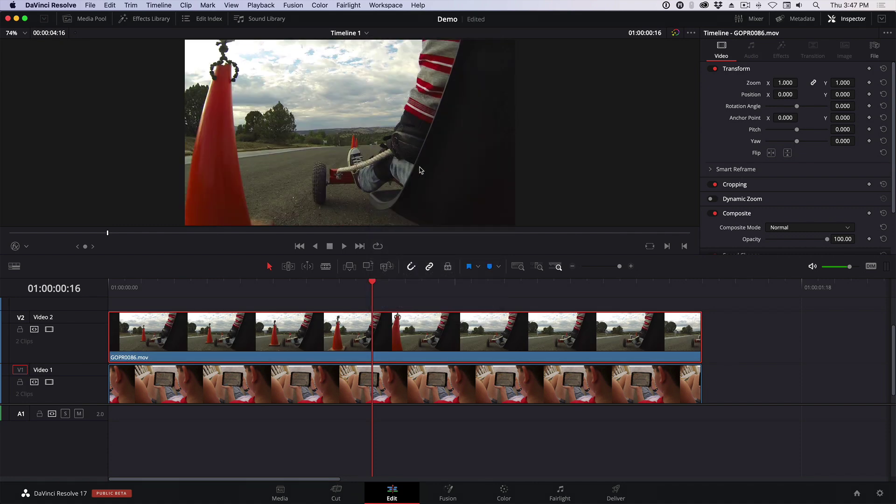
left_click_drag(374, 288, 226, 286)
left_click_drag(232, 332, 369, 329)
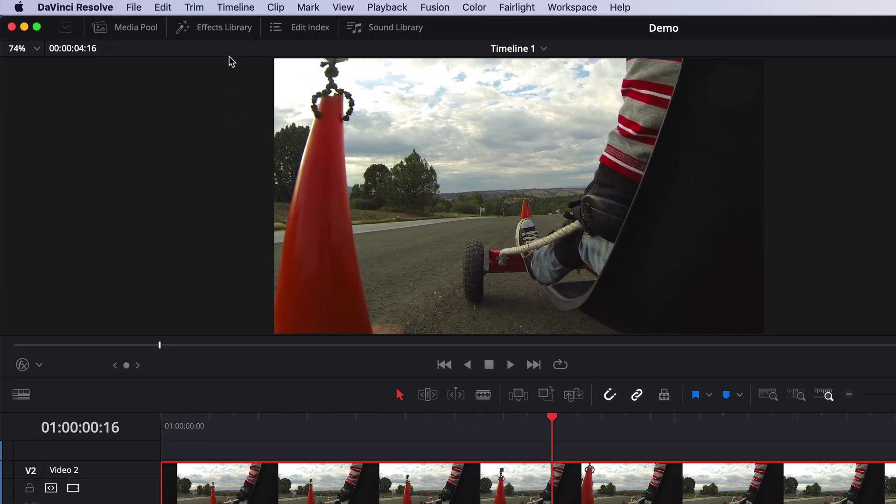
Drag the Resolve FX Transform effect from the Effects Library onto the V2 go-kart clip.
left_click(152, 19)
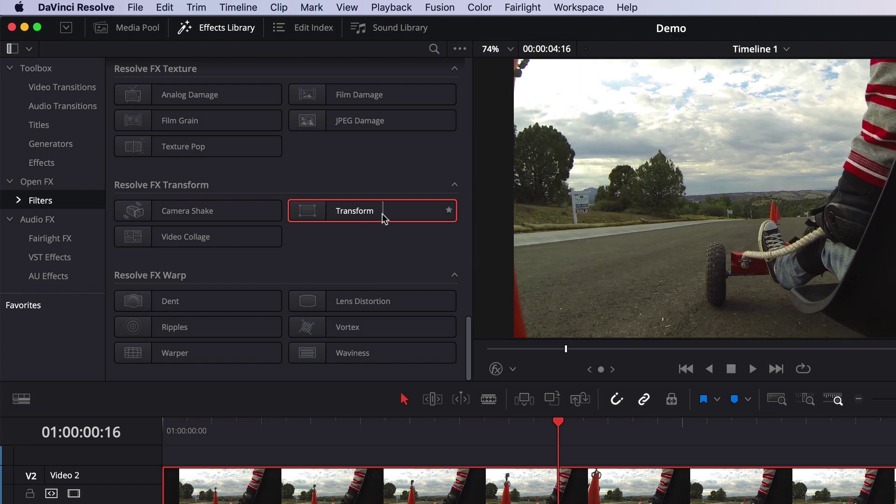
left_click_drag(382, 217, 582, 503)
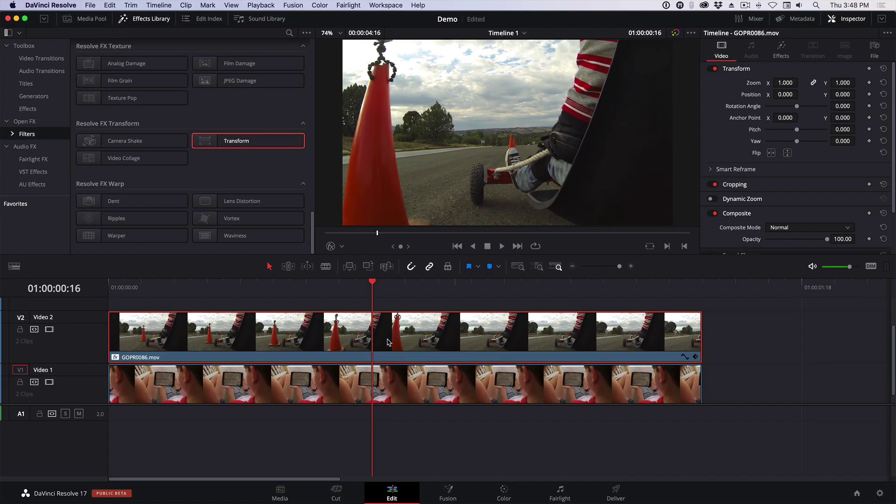
left_click(144, 20)
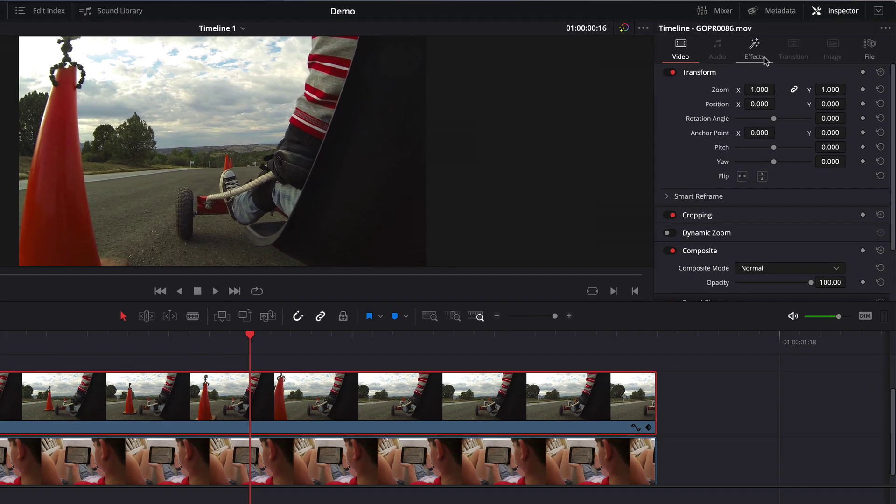
Try out the Transform's Position X, Pitch and Yaw sliders, then reset the effect to defaults.
left_click(789, 55)
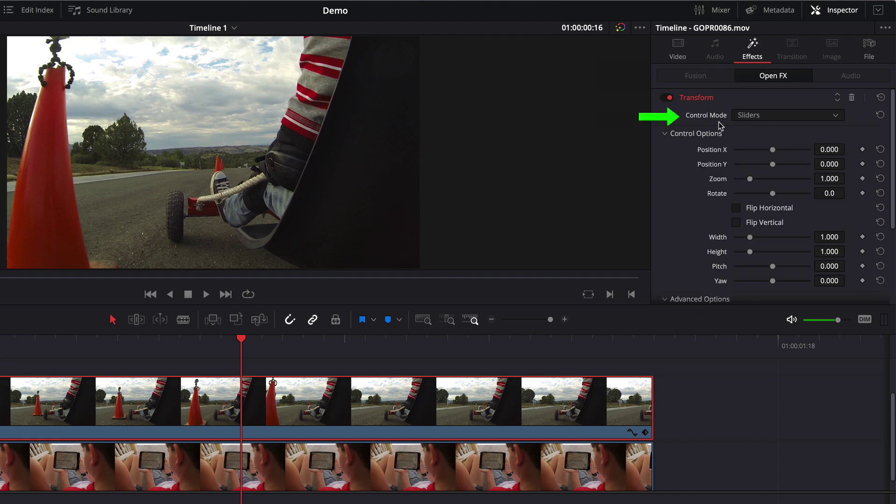
left_click_drag(773, 150, 764, 200)
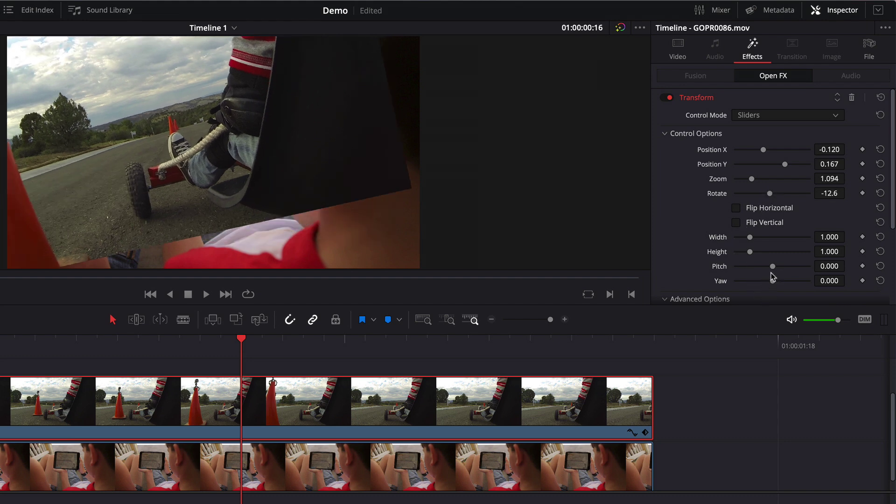
mouse_move(773, 266)
left_mouse_down()
mouse_move(762, 266)
mouse_move(781, 281)
left_mouse_up()
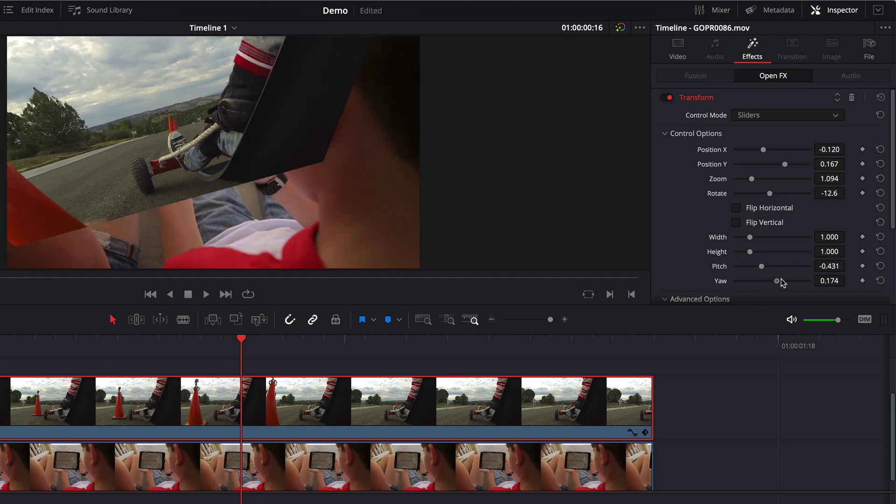
left_click(881, 97)
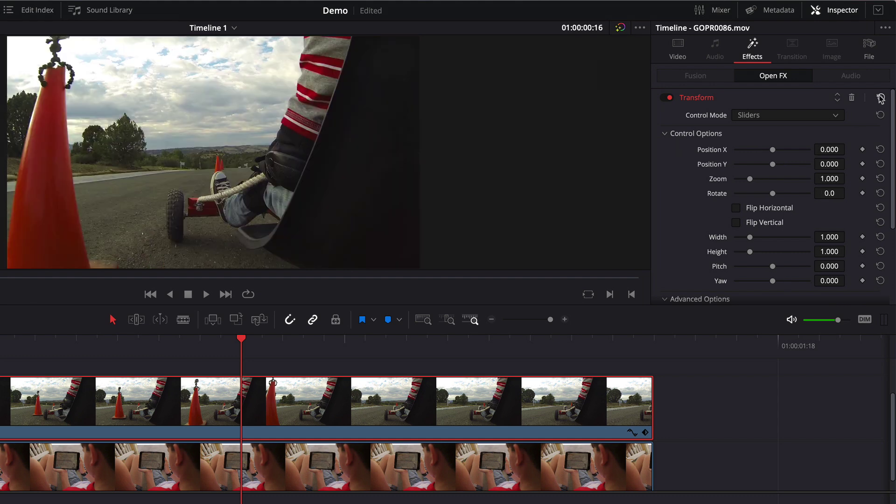
Switch the Transform Control Mode to Interactive - Pins and turn on the viewer's FX overlay.
left_click(839, 117)
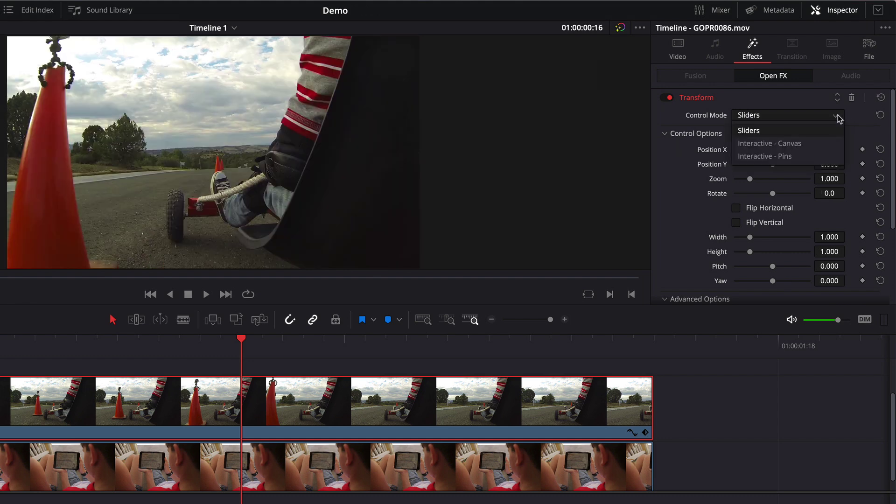
left_click(801, 157)
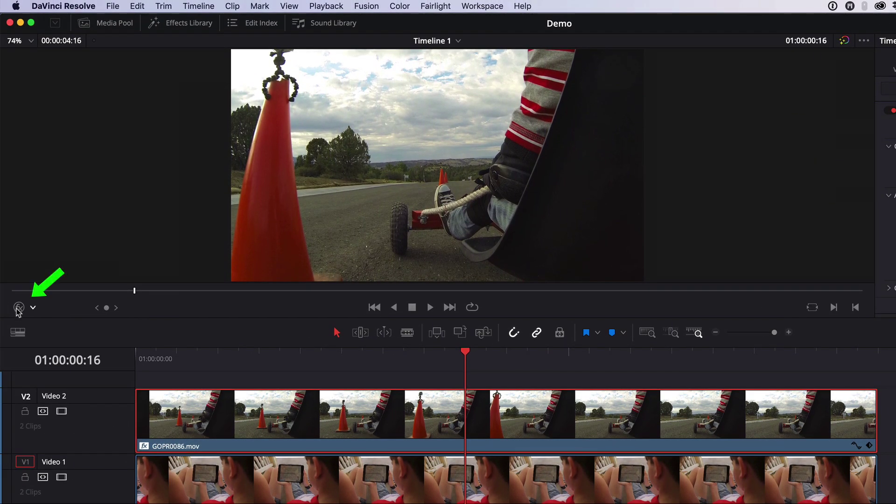
left_click(18, 309)
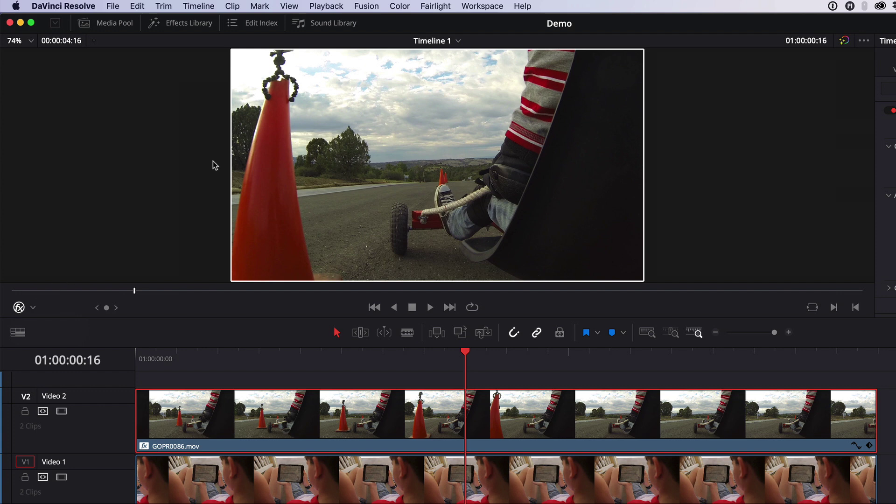
Place pins on the sky, road and board, then drag pins to warp the go-kart image.
left_click(301, 72)
left_click(401, 190)
left_click(490, 258)
left_click_drag(490, 258, 482, 240)
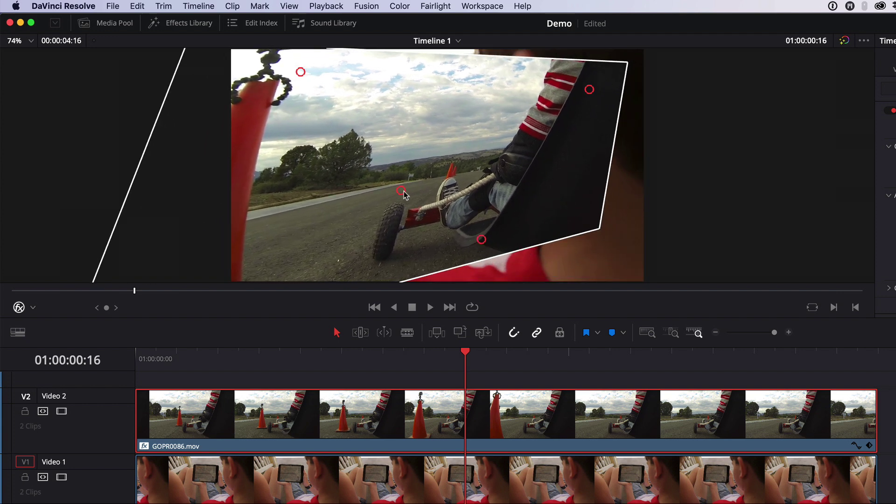
left_click_drag(404, 192, 415, 187)
left_click_drag(589, 90, 532, 121)
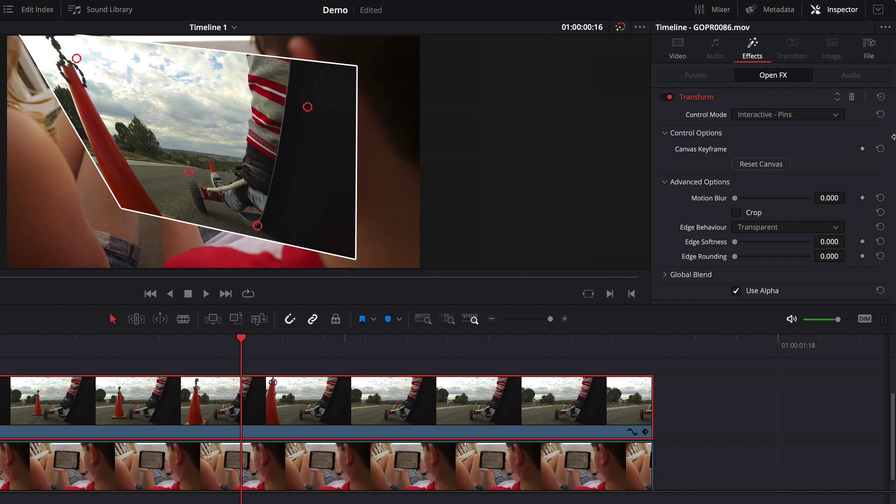
Reset the Transform and switch its Control Mode to Interactive - Canvas.
left_click(881, 97)
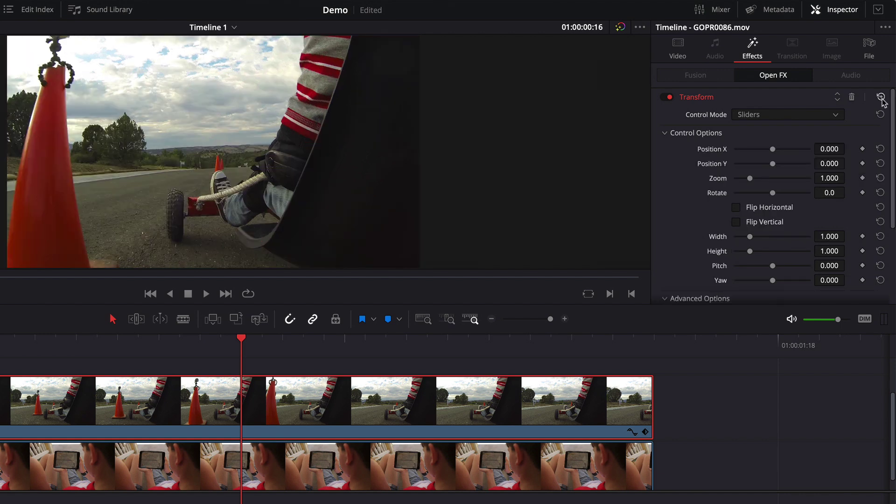
left_click(831, 119)
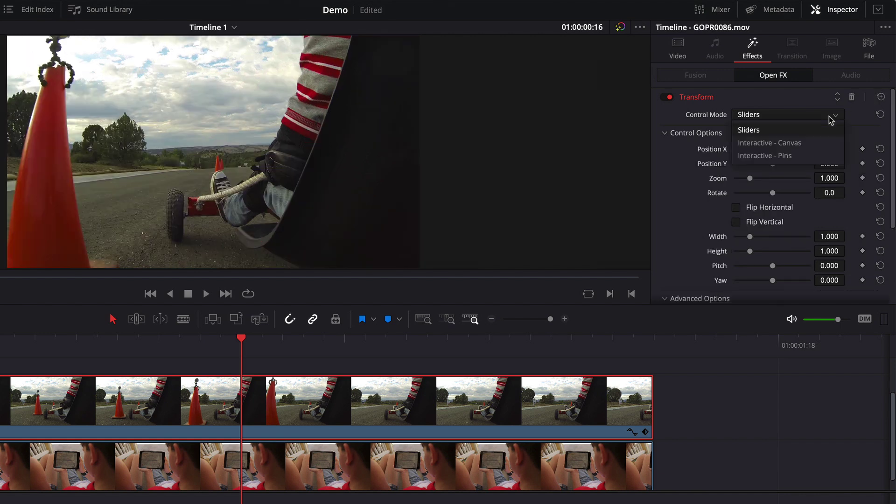
left_click(818, 143)
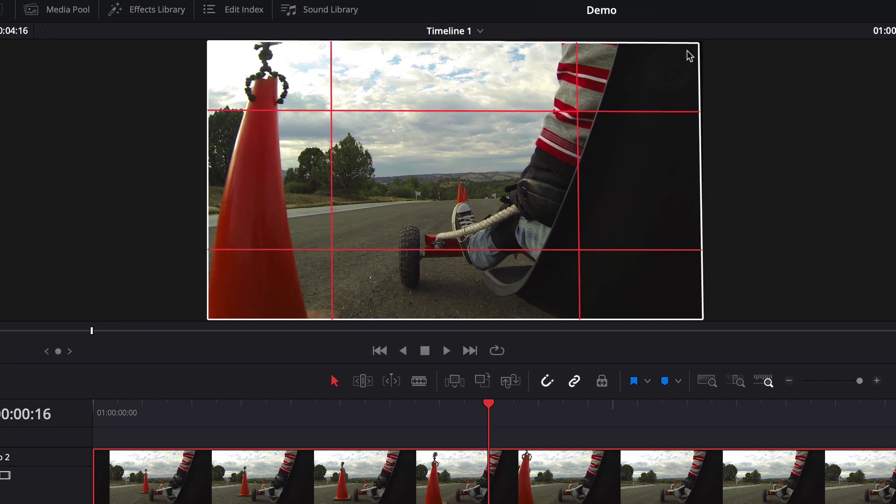
Drag the four canvas corners onto the iPad screen corners and hide the grid overlay.
left_click_drag(409, 42, 318, 93)
left_click_drag(580, 110, 482, 99)
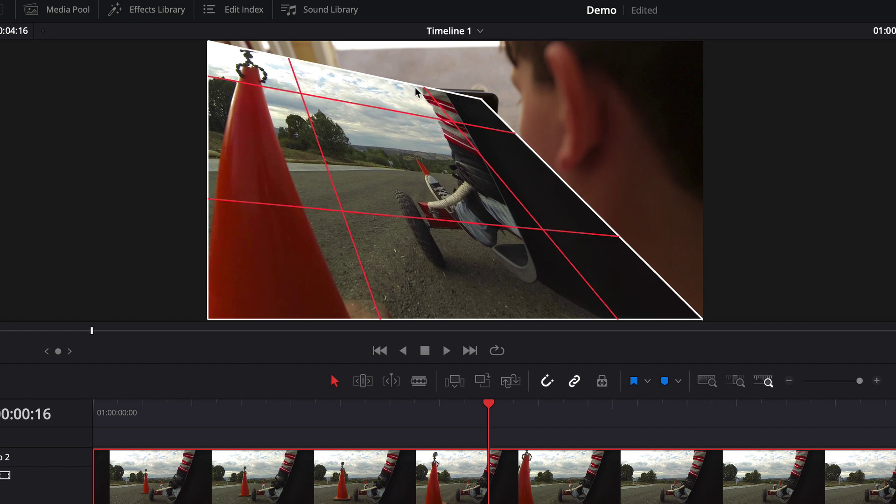
left_click_drag(209, 42, 368, 98)
left_click_drag(209, 319, 360, 183)
left_click_drag(702, 319, 475, 188)
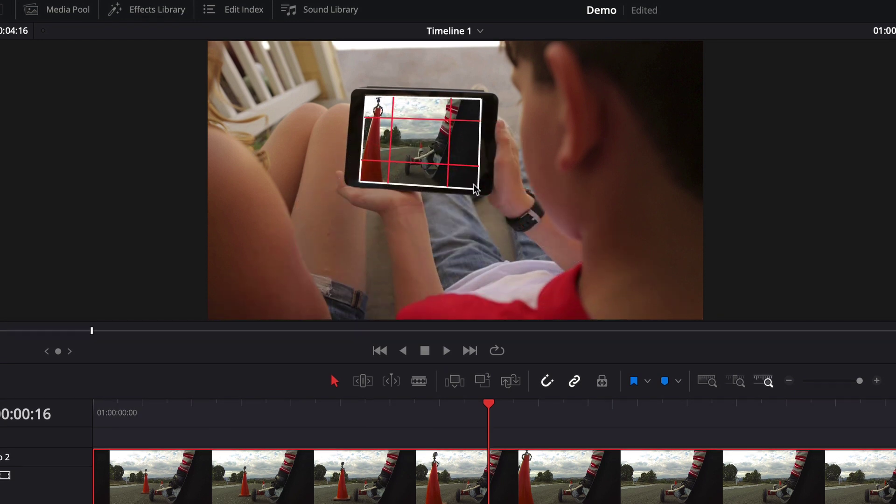
key("shift+grave")
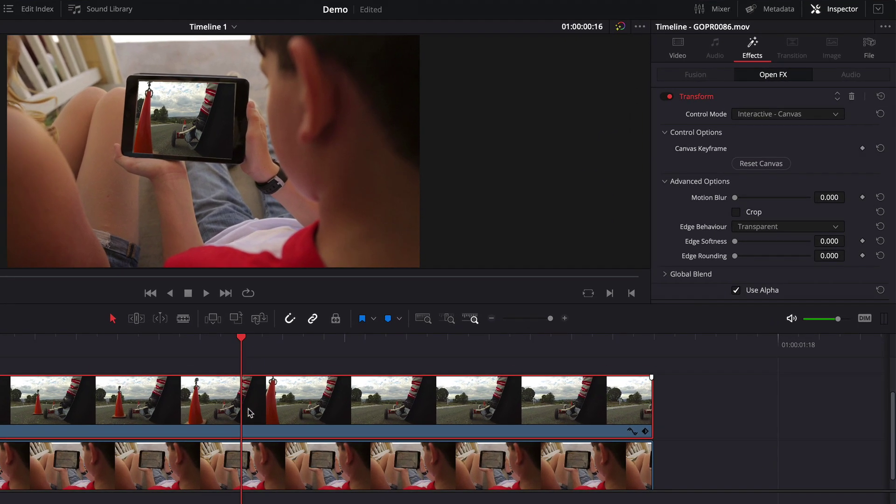
Test the Transform's left-edge cropping, remove it, and reset the effect to defaults.
left_click(737, 212)
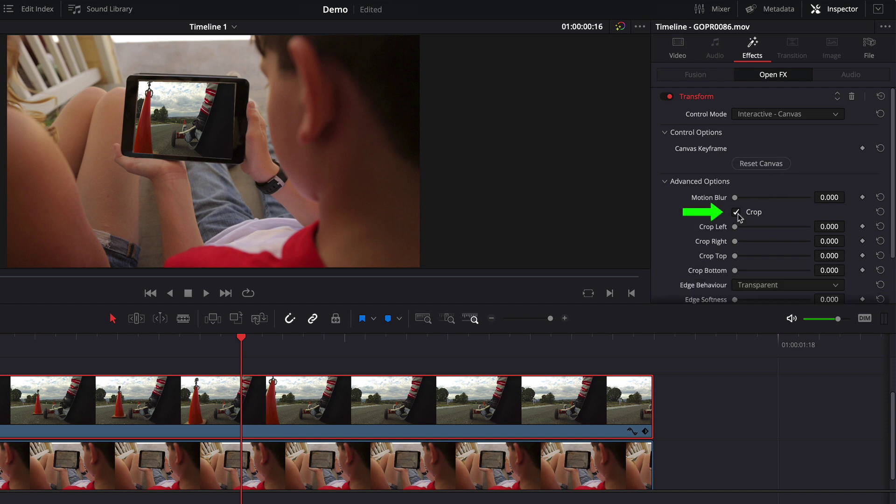
left_click_drag(736, 228, 780, 228)
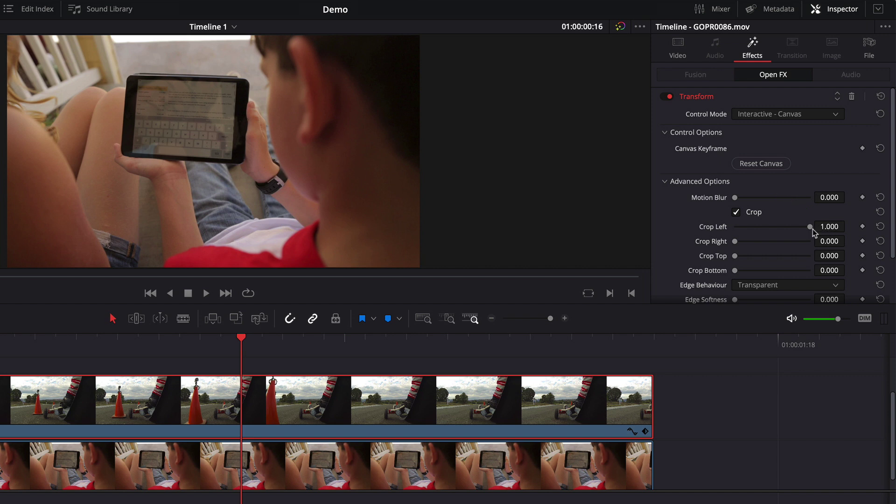
left_click_drag(813, 230, 700, 242)
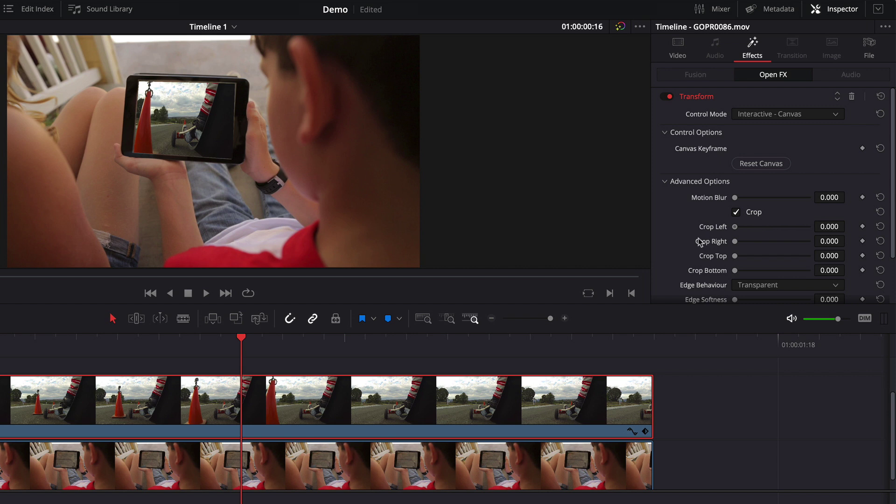
left_click(880, 95)
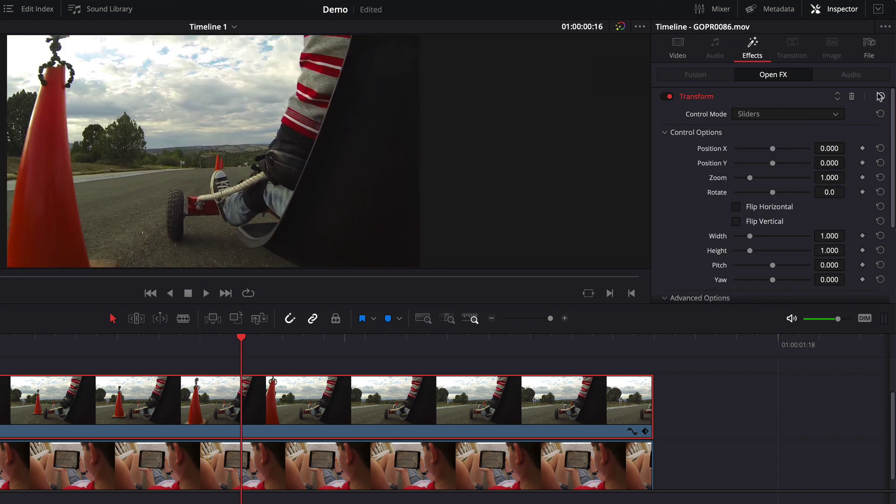
Expand Cropping in the clip's Video properties and test a left crop, returning it to zero.
left_click(678, 49)
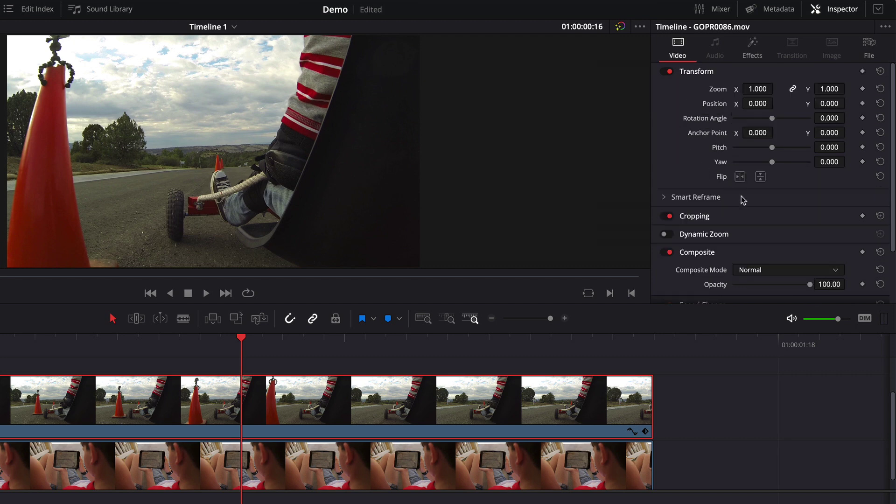
left_click(763, 220)
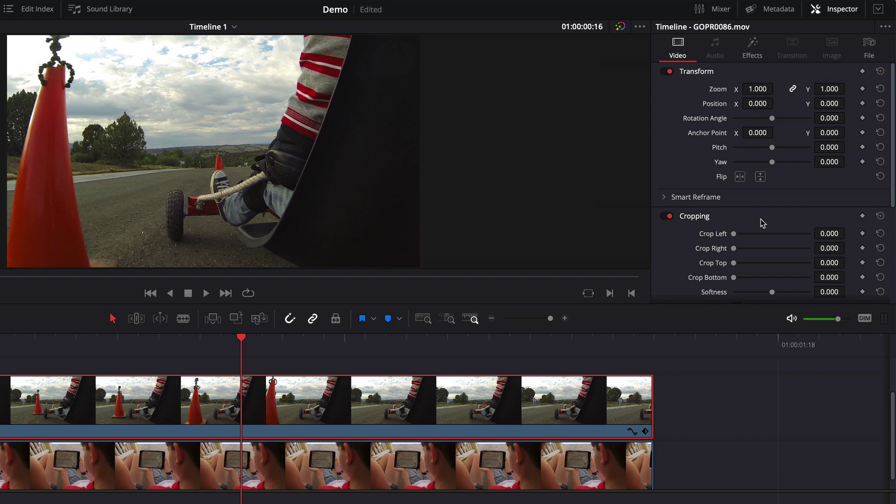
scroll(763, 220, "down", 2)
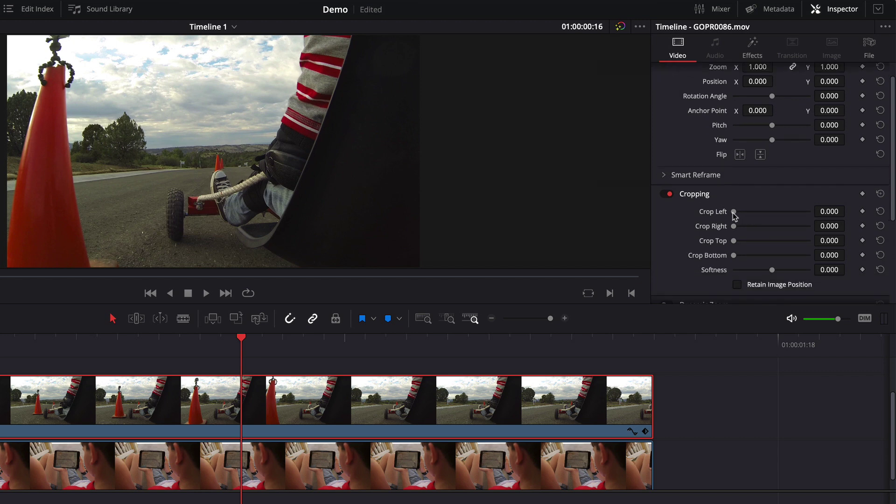
left_click_drag(734, 212, 810, 215)
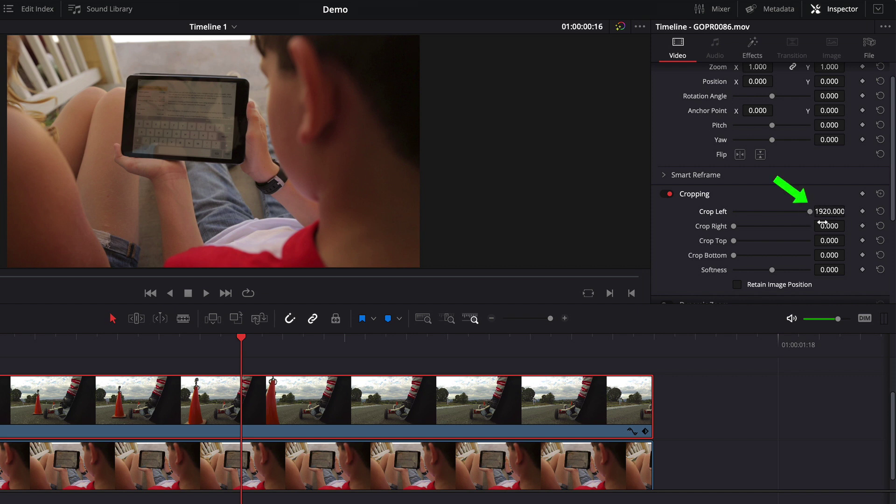
left_click_drag(810, 211, 719, 212)
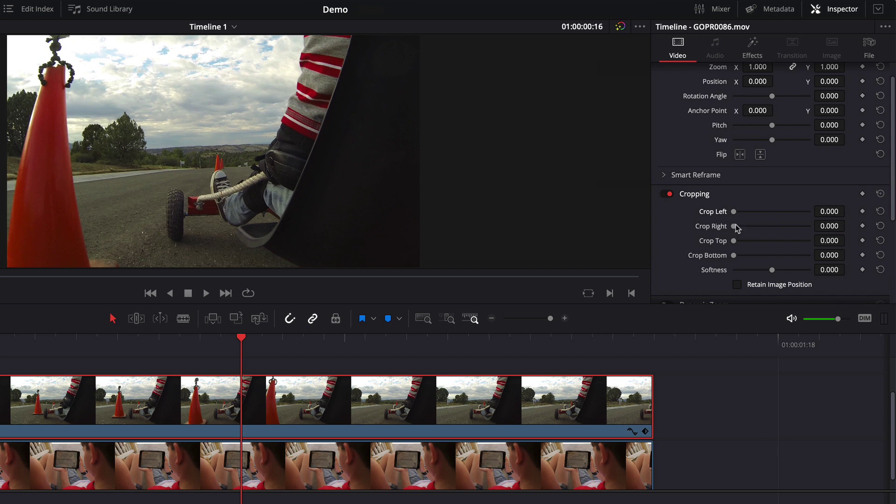
Enter exact crop values of 240 for Crop Left and Crop Right.
left_click(824, 212)
type("340")
key("Return")
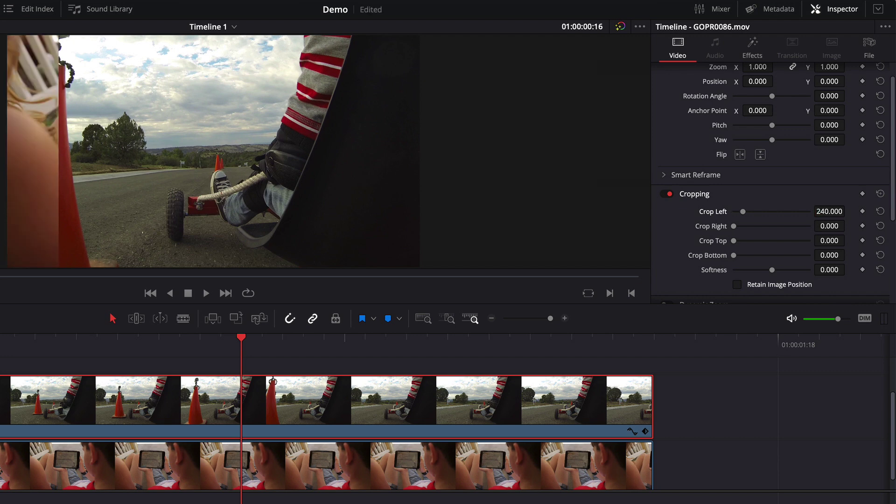
left_click(827, 225)
type("240")
key("Return")
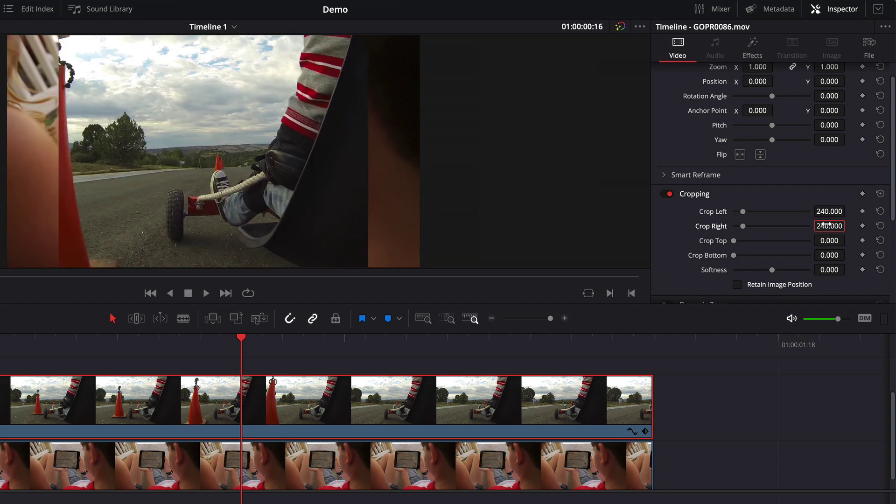
Switch the Transform effect to Interactive - Canvas control and show the fx overlay.
left_click(753, 56)
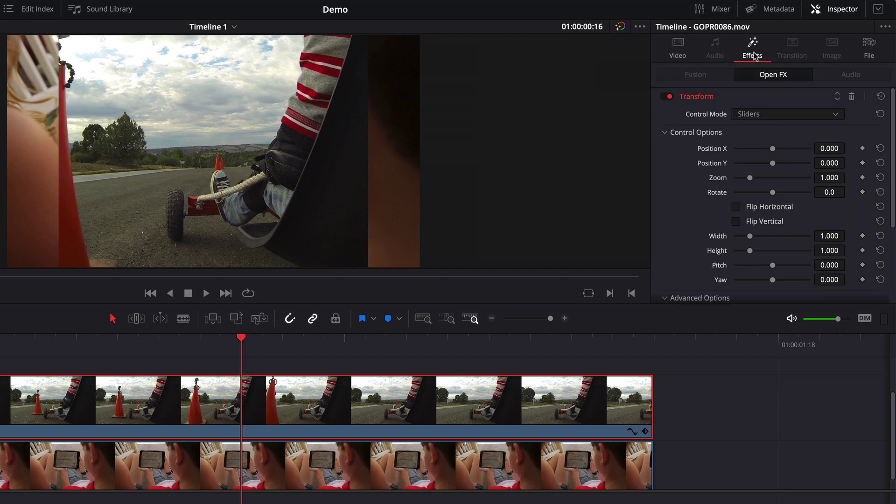
left_click(769, 118)
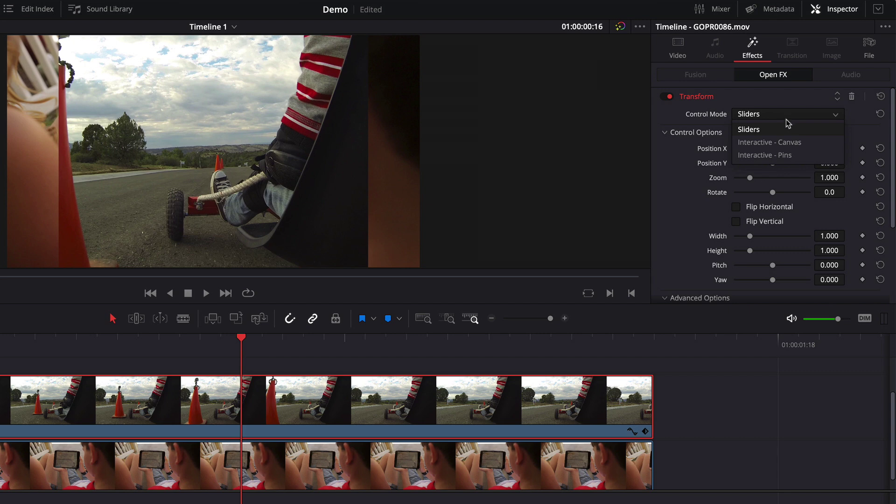
left_click(785, 147)
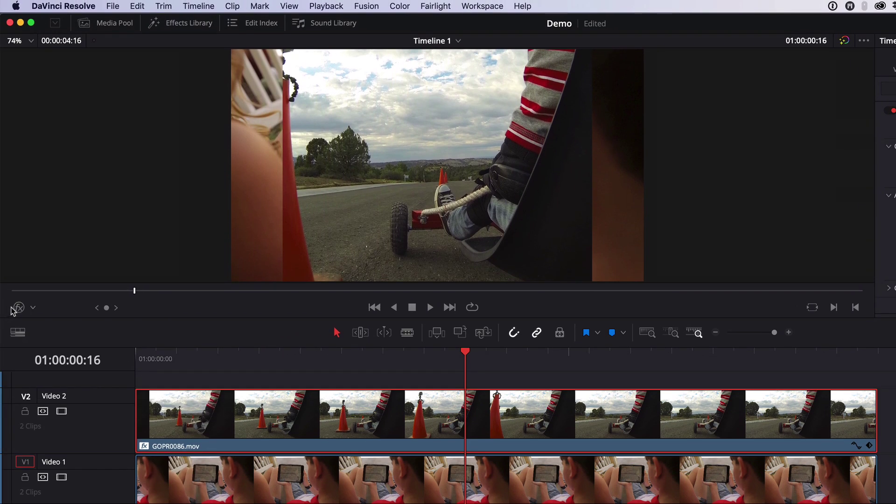
left_click(14, 310)
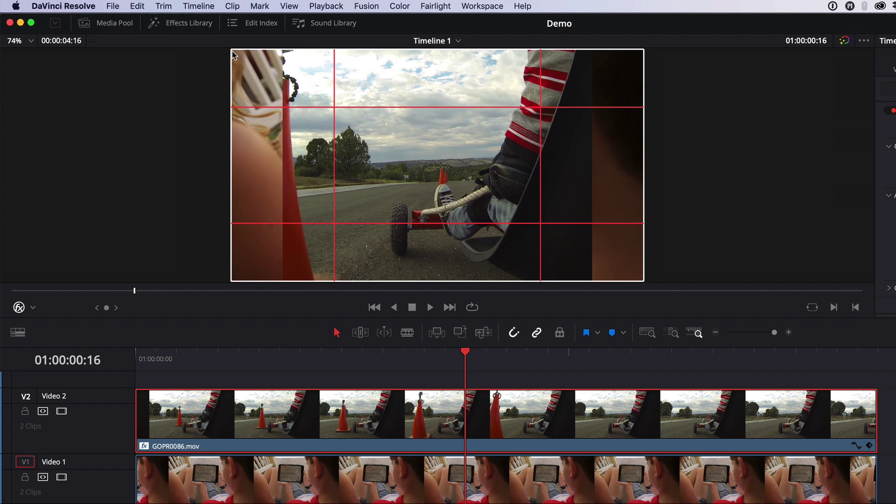
Pin the cropped clip's four corners onto the tablet screen, zooming in to fine-tune the right corners.
left_click_drag(235, 53, 334, 97)
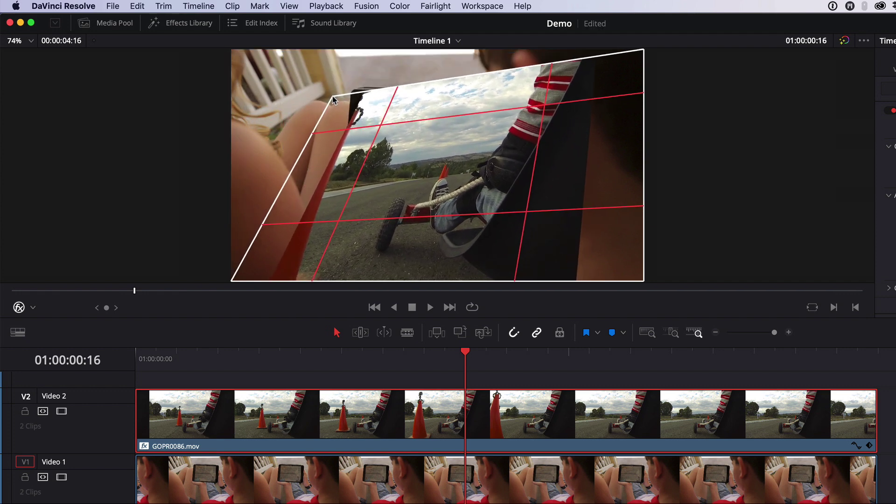
left_click_drag(643, 52, 472, 99)
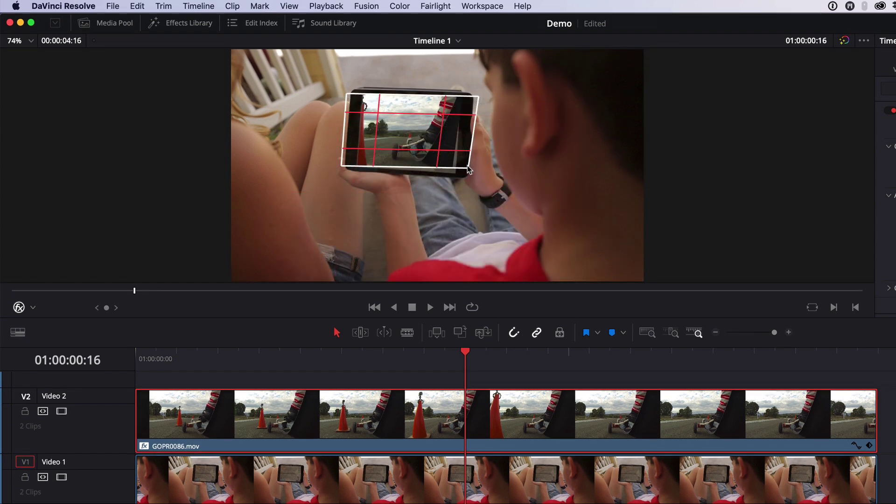
left_click_drag(472, 174, 472, 171)
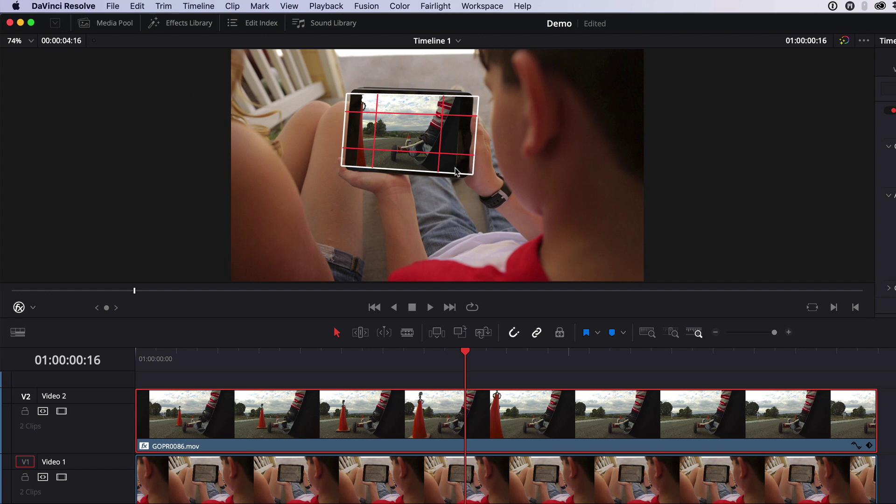
scroll(454, 171, "up", 5)
scroll(451, 181, "up", 2)
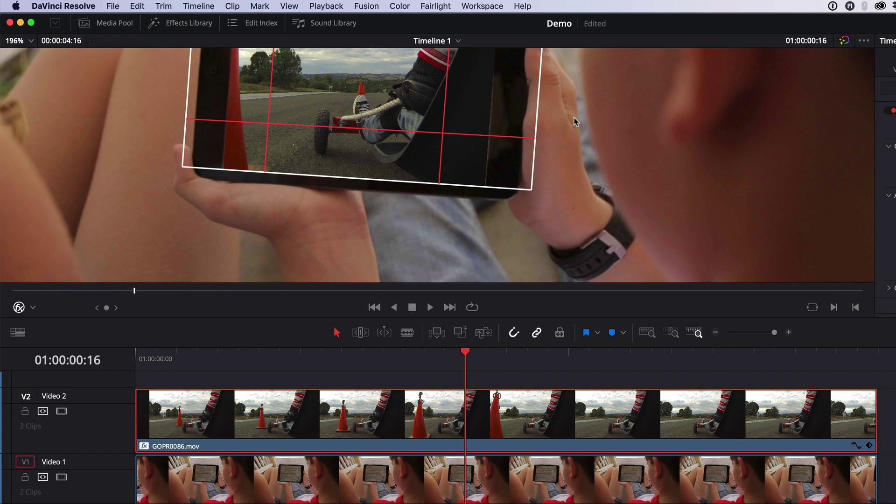
left_click_drag(574, 118, 666, 200)
scroll(667, 199, "down", 1)
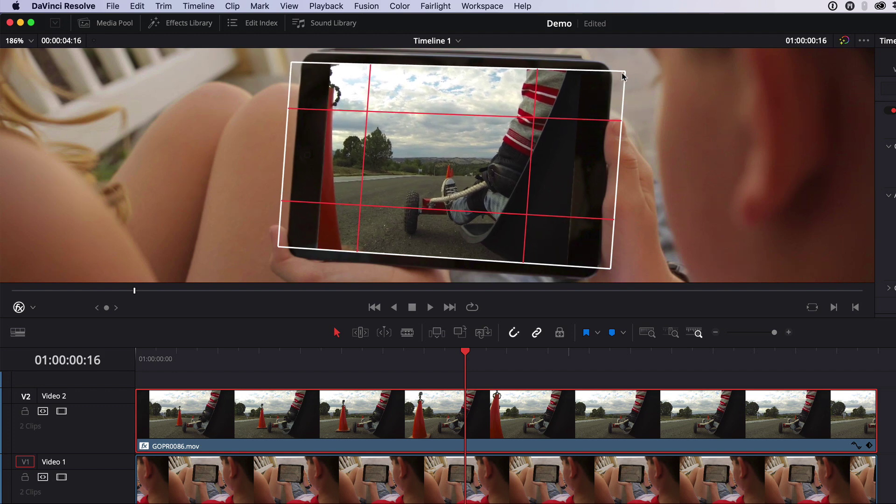
left_click_drag(626, 72, 624, 74)
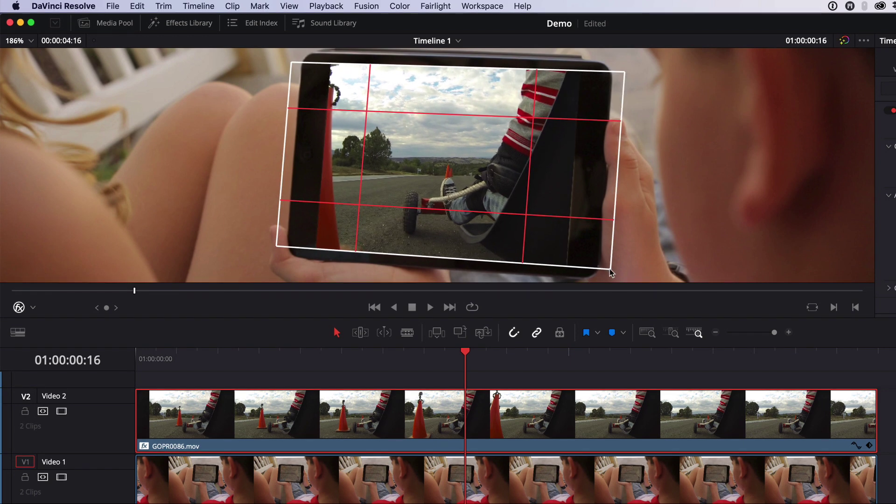
left_click_drag(610, 268, 611, 268)
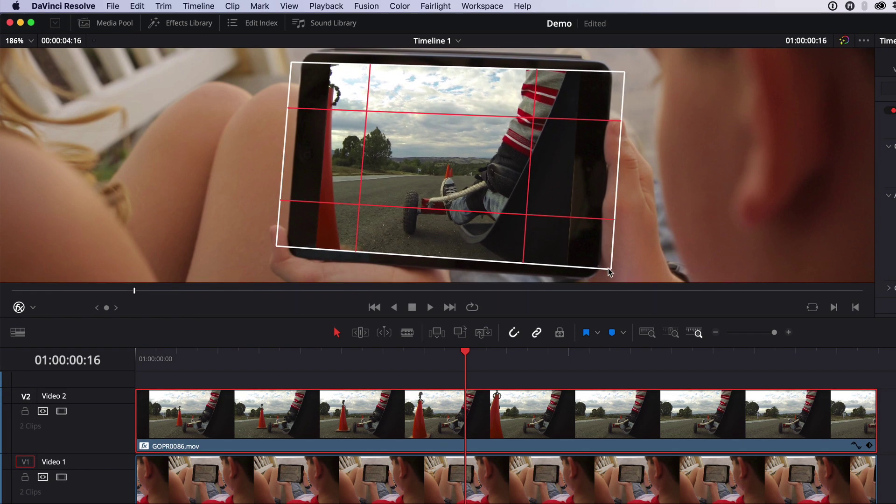
Hide the fx overlay, zoom the viewer out, and play and scrub the composite from the start.
left_click(18, 308)
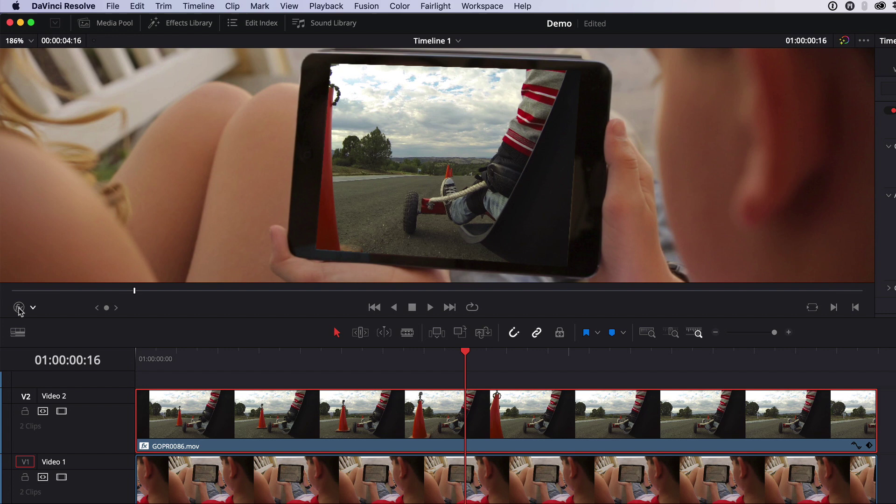
scroll(295, 192, "down", 5)
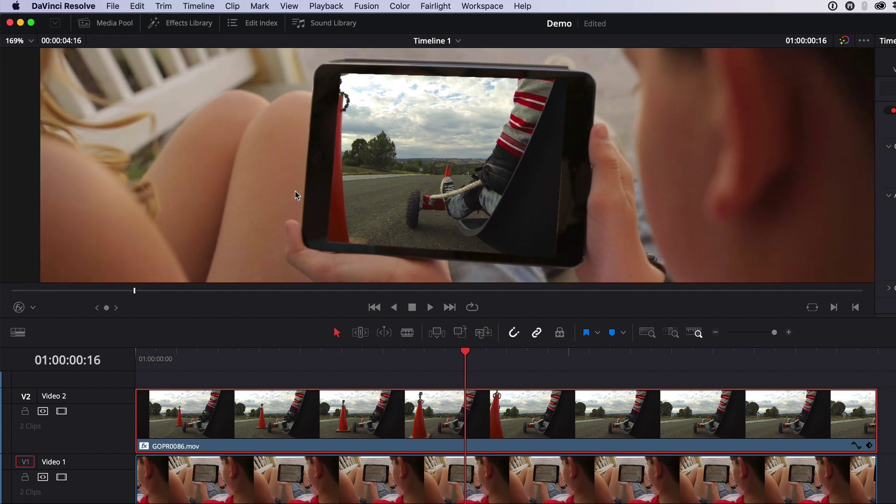
scroll(295, 192, "down", 5)
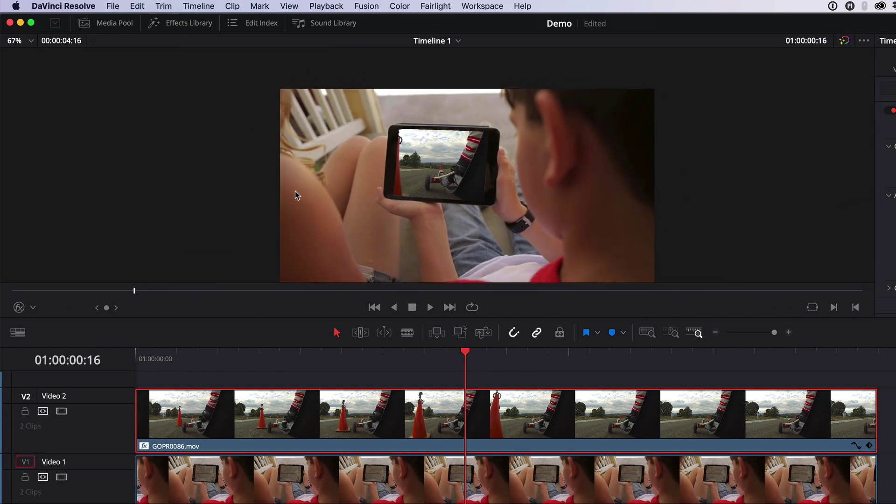
scroll(295, 193, "up", 1)
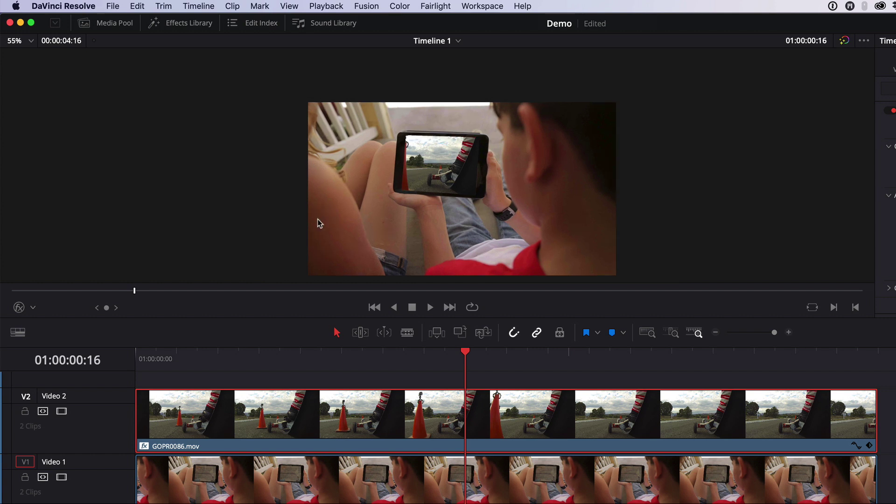
left_click_drag(466, 356, 136, 359)
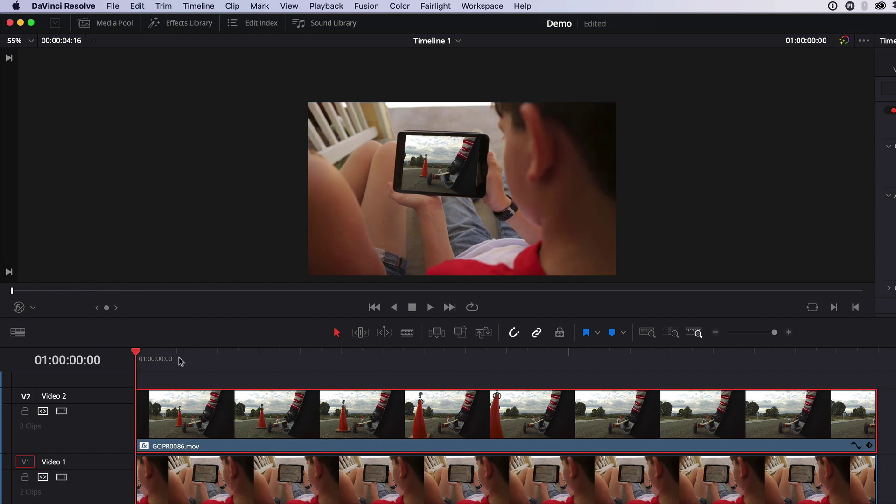
scroll(248, 233, "up", 3)
key("space")
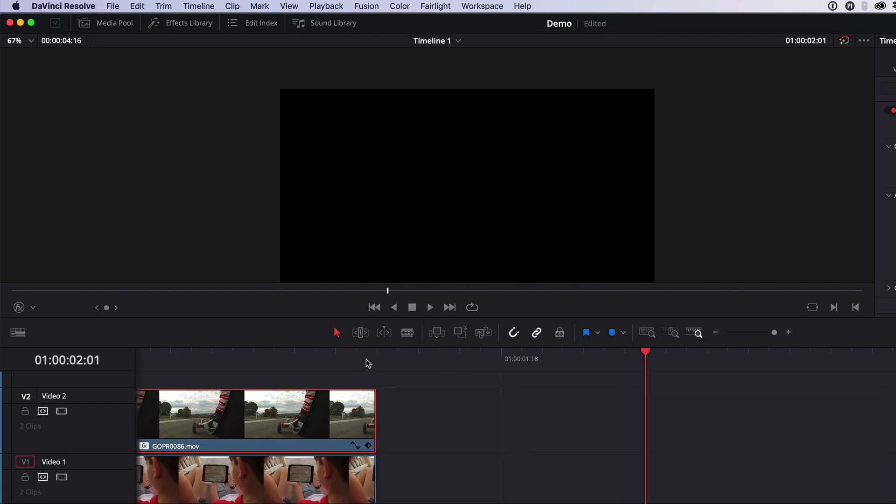
key("Home")
left_click_drag(362, 360, 478, 375)
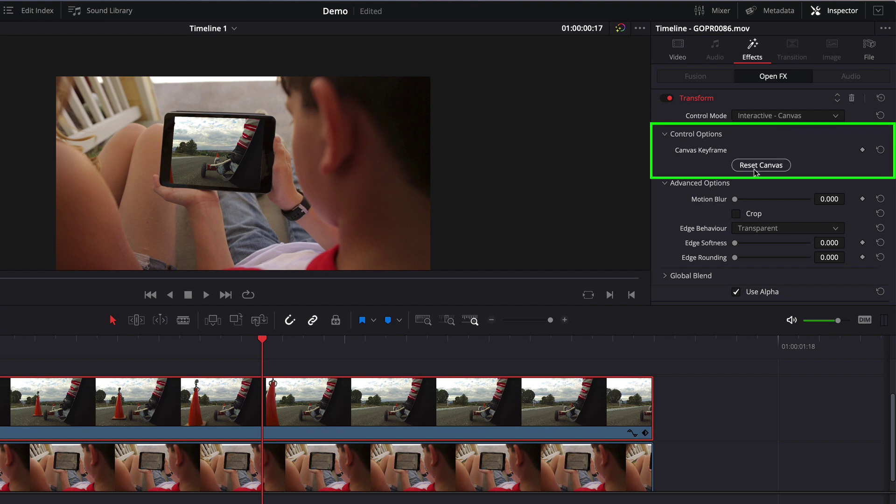
Keyframe the canvas at 01:00:00:17, then refit the inset's corners to the iPad screen at 01:00:00:13.
left_click(863, 151)
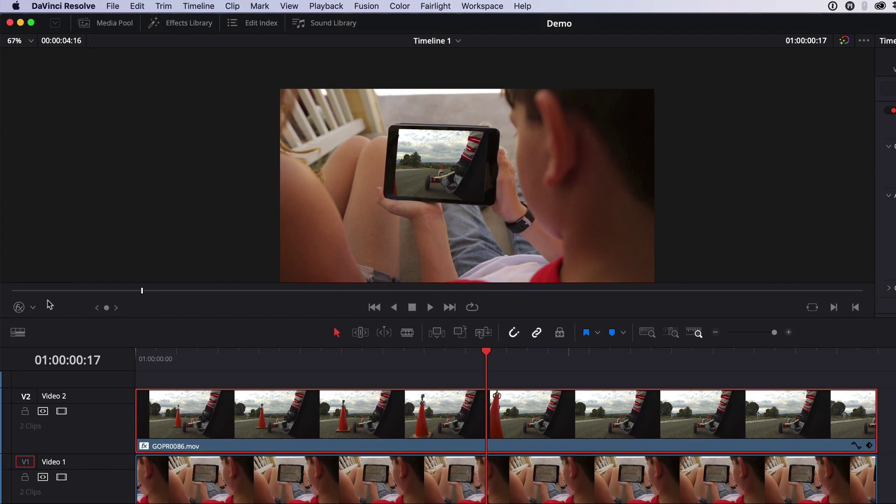
left_click(19, 309)
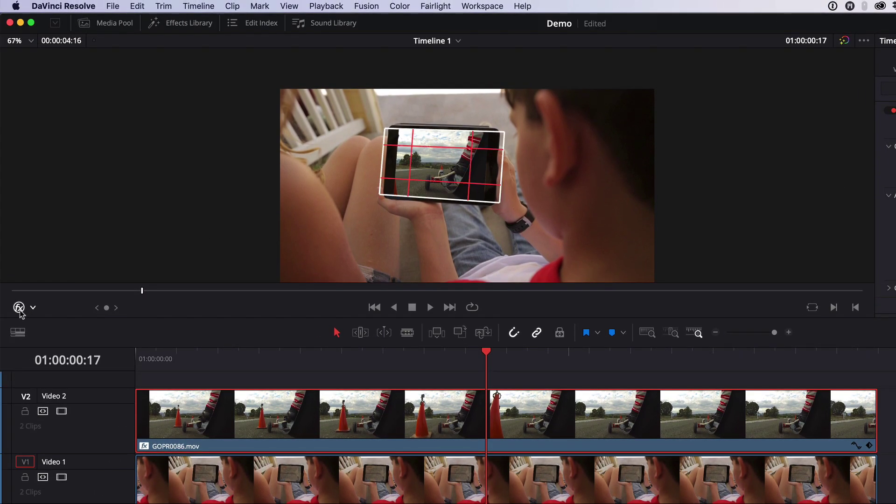
key("Left")
key("Left")
key("Left")
key("Left")
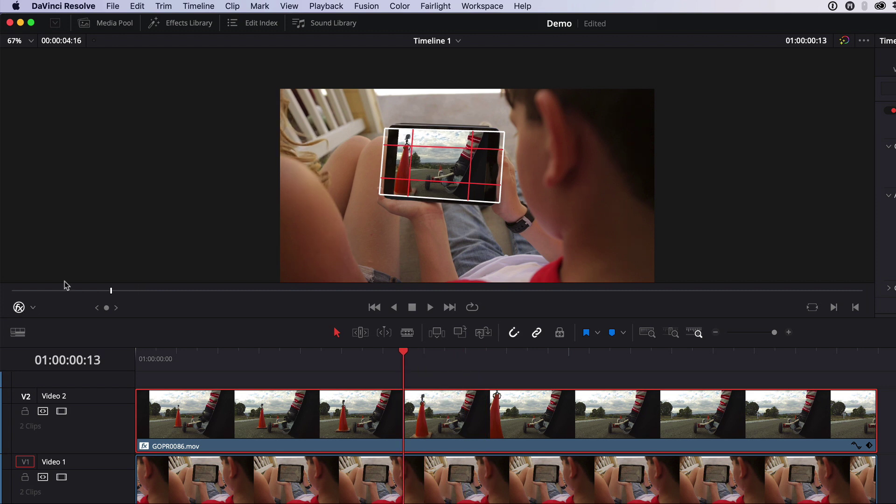
left_click_drag(384, 129, 384, 129)
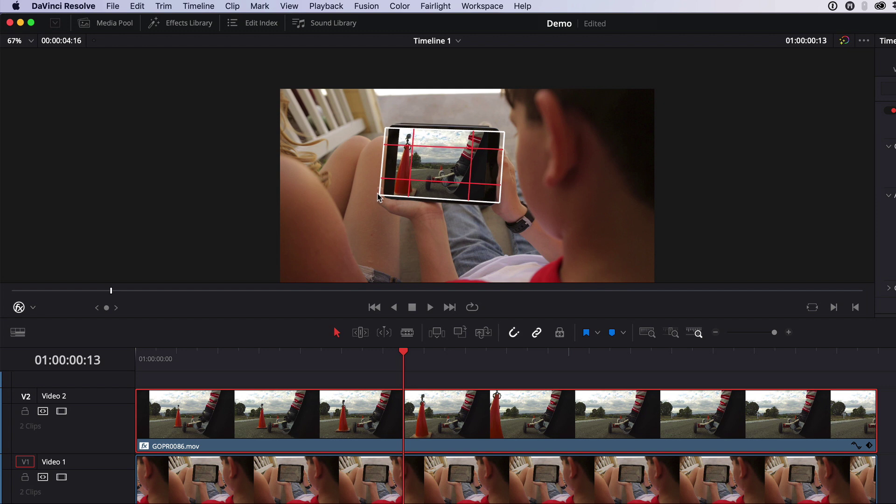
left_click_drag(498, 203, 500, 205)
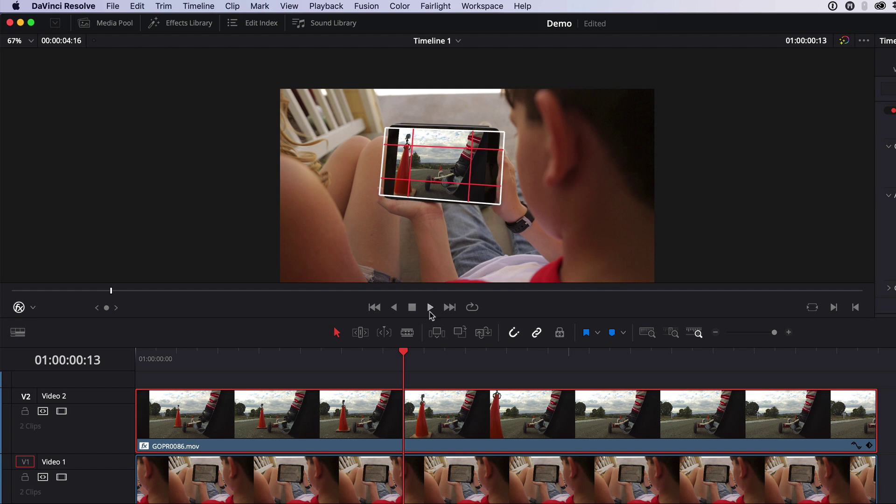
Switch off the fx on-screen transform controls over the go-kart inset.
scroll(402, 363, "right", 10)
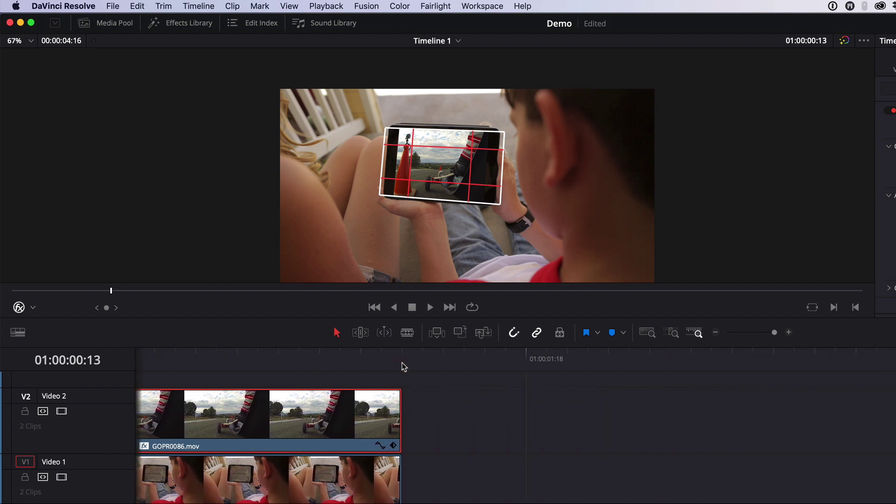
scroll(402, 363, "right", 15)
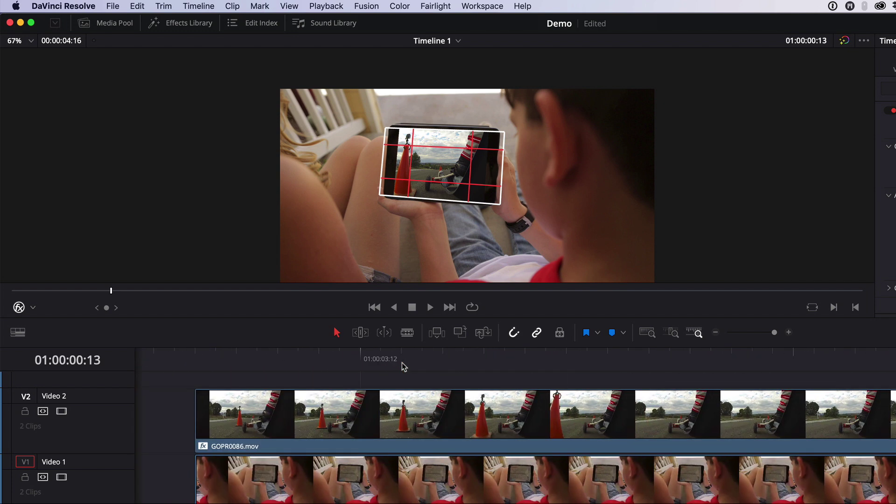
scroll(402, 363, "right", 3)
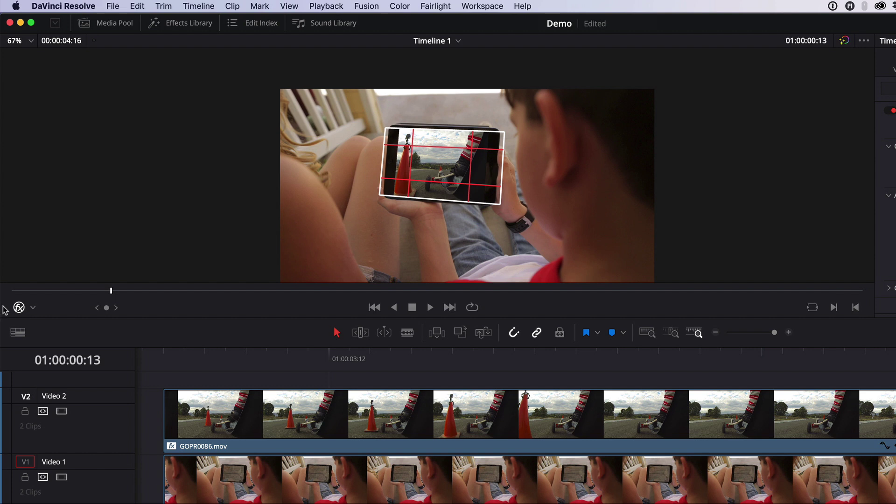
left_click(19, 308)
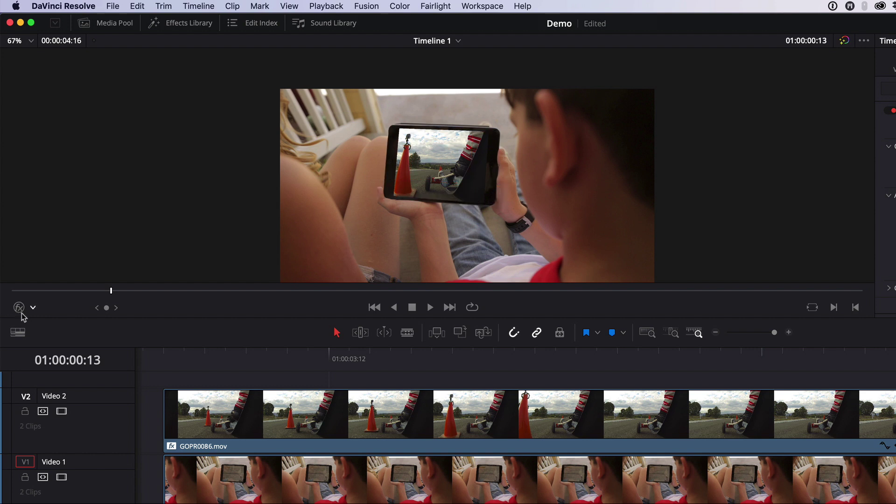
Play the corner-pinned inset from 01:00:03:04 to the clip end, replaying it twice.
left_click(163, 354)
scroll(214, 260, "down", 2)
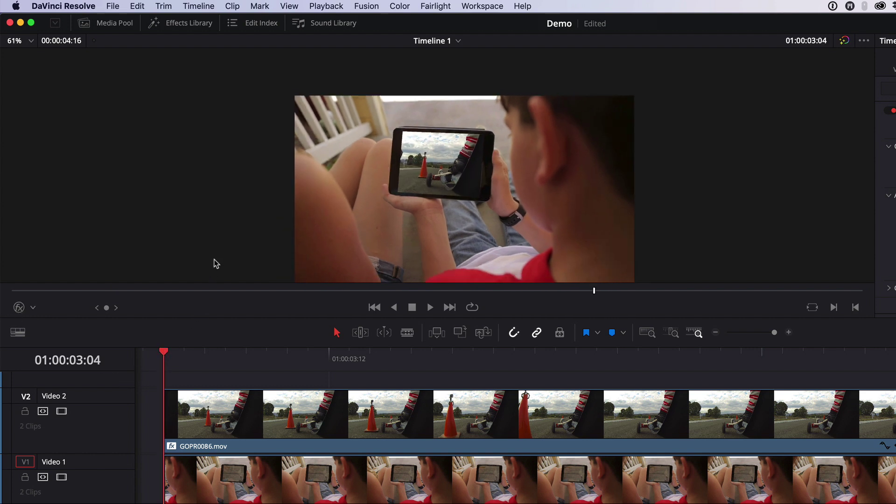
left_click_drag(307, 214, 305, 193)
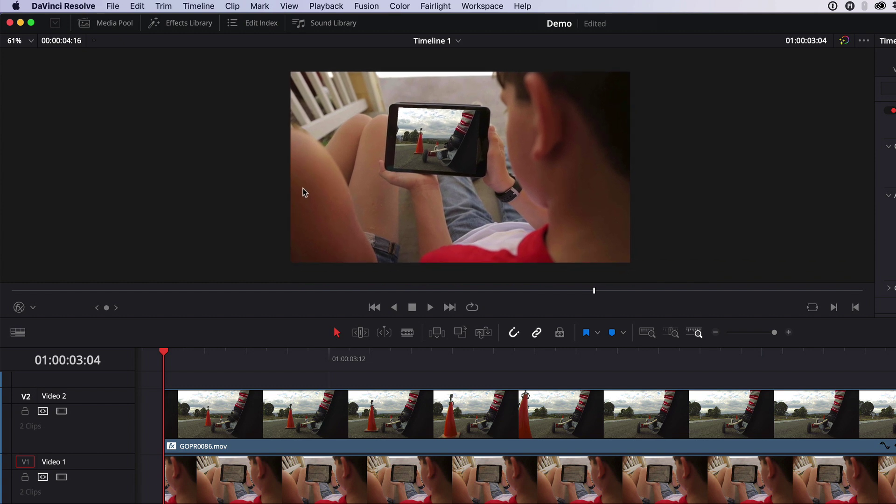
key("space")
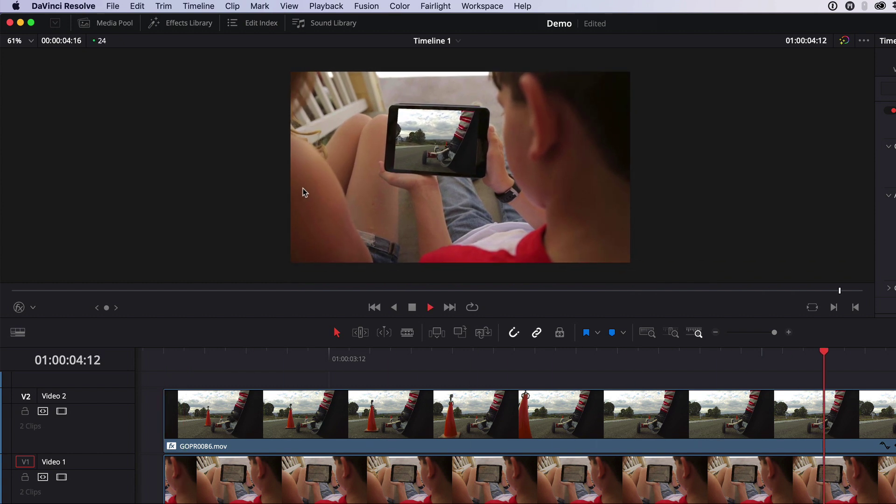
left_click(164, 353)
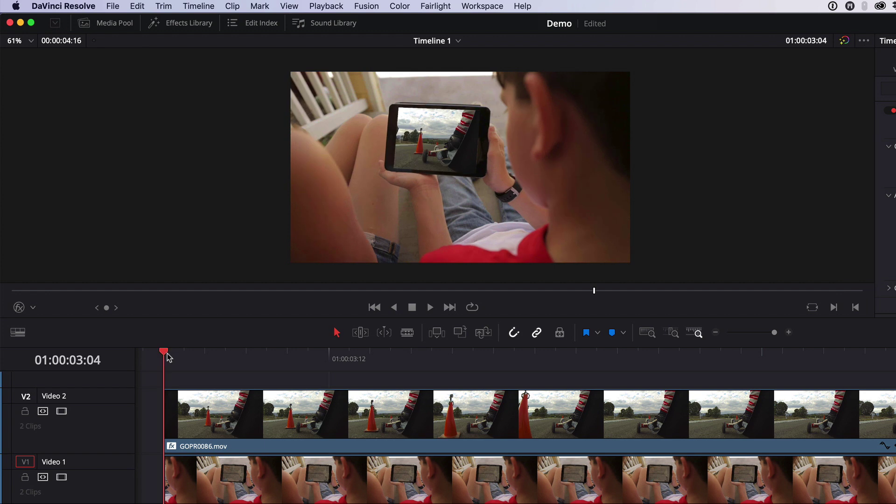
key("space")
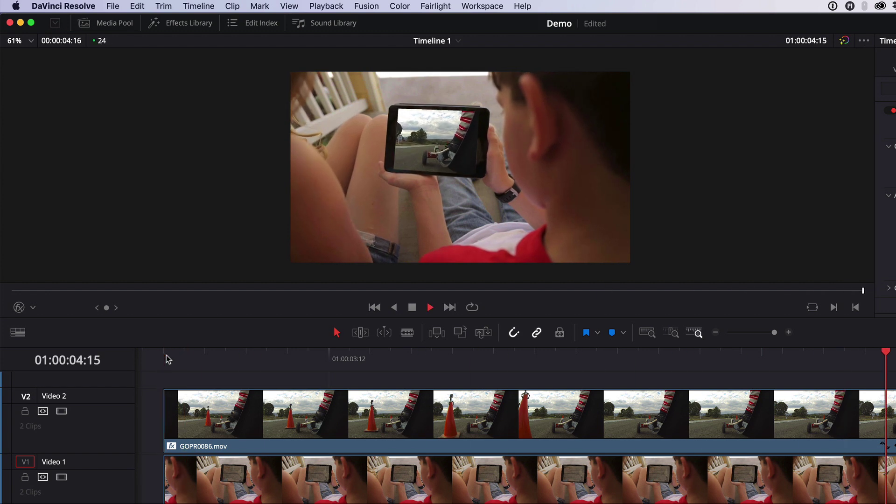
left_click(168, 359)
key("space")
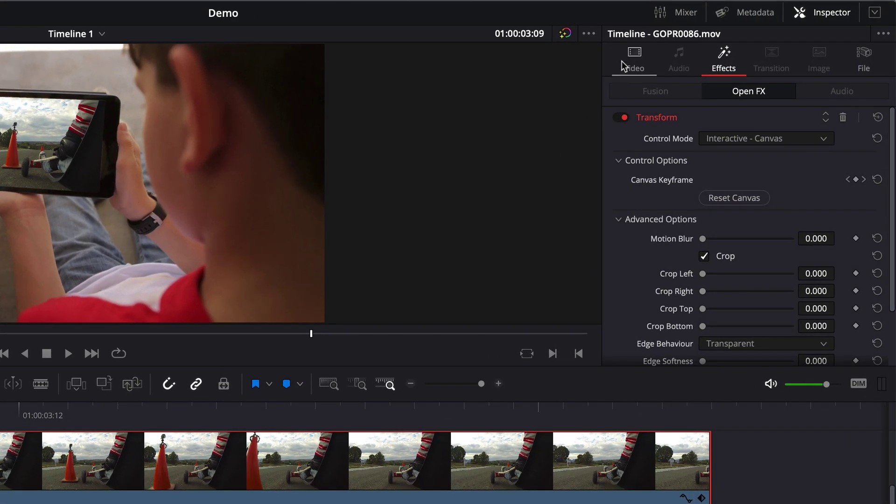
Show the clip's Video tab to review Smart Reframe (Auto) and Crop Left/Right at 240.
left_click(713, 51)
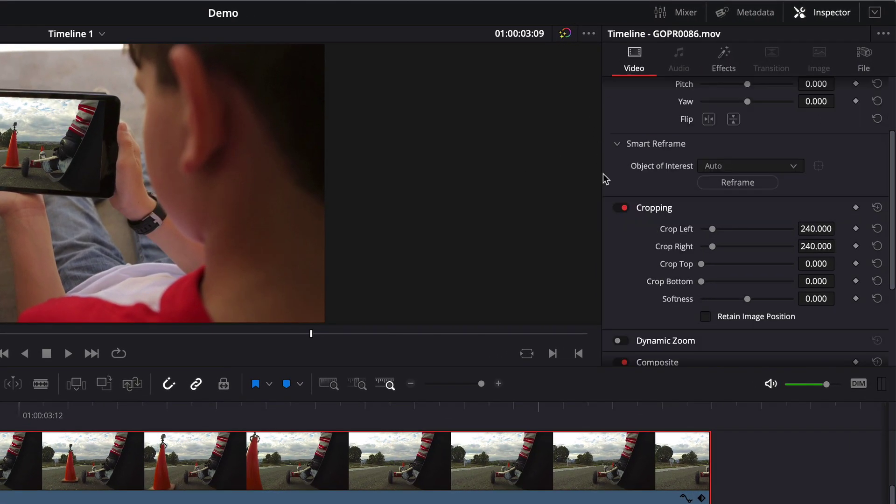
scroll(703, 192, "up", 5)
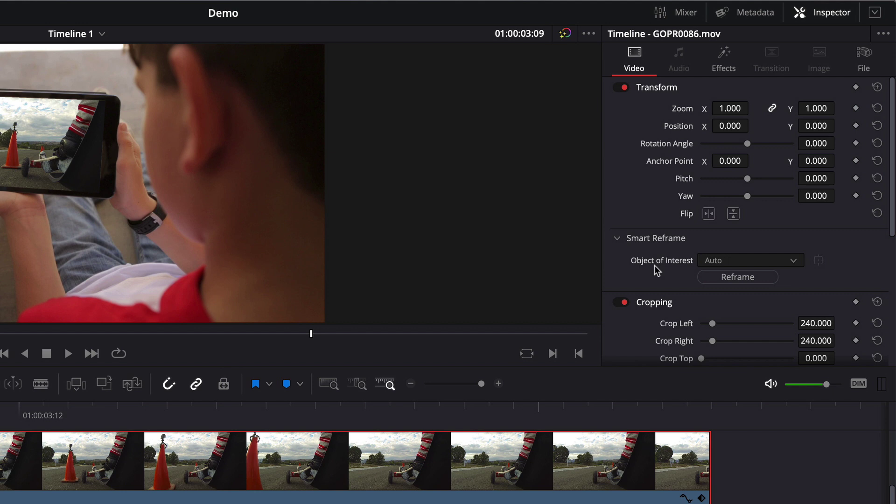
scroll(655, 265, "down", 6)
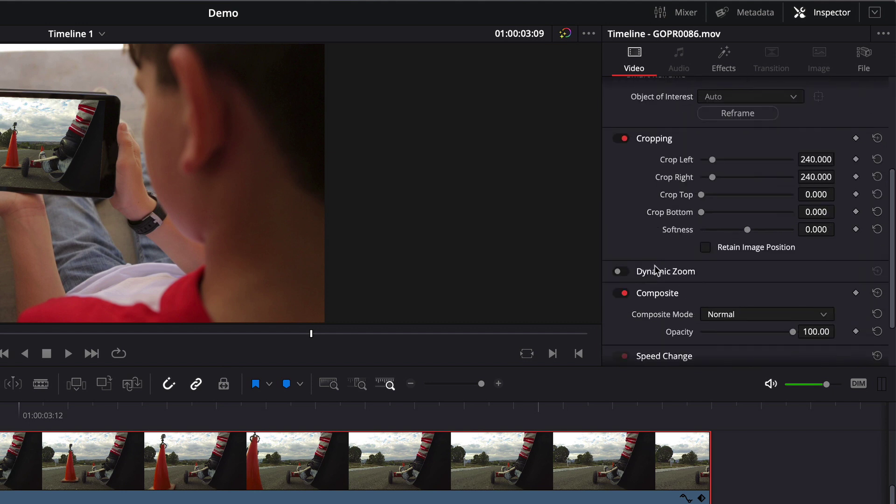
scroll(655, 269, "up", 1)
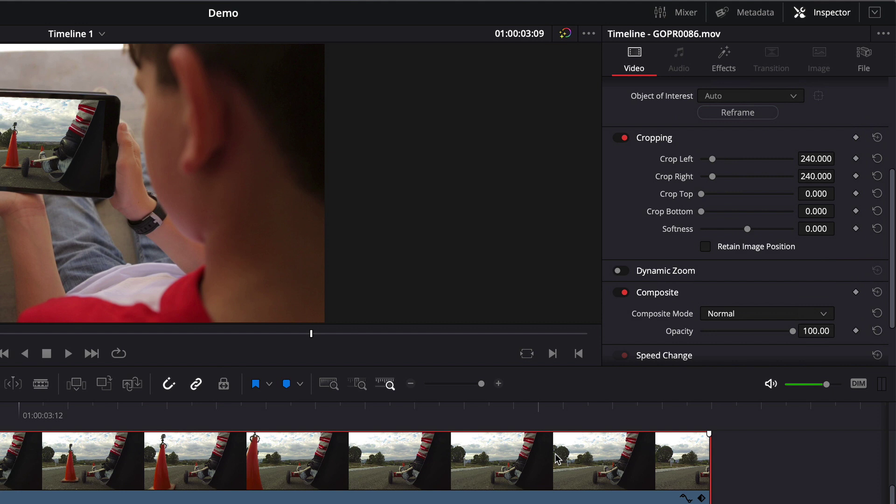
Enable Retain Image Position under Cropping and run Smart Reframe's Reframe on the clip.
left_click(705, 247)
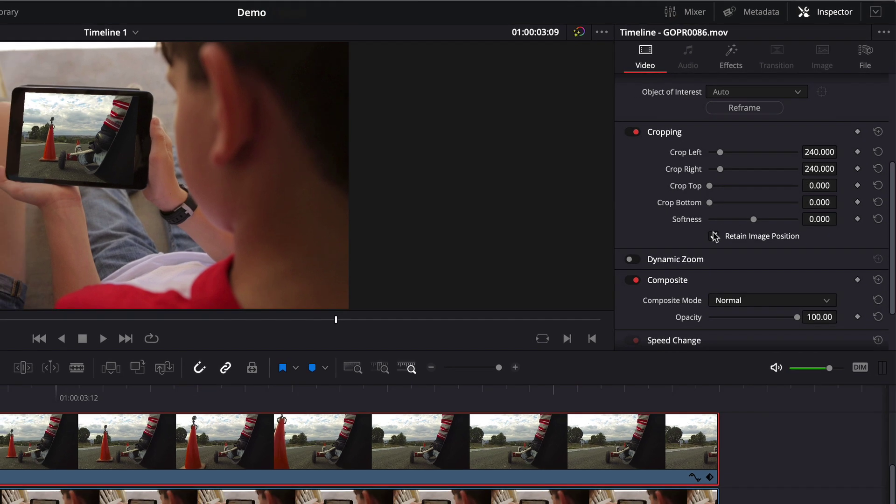
scroll(714, 228, "up", 3)
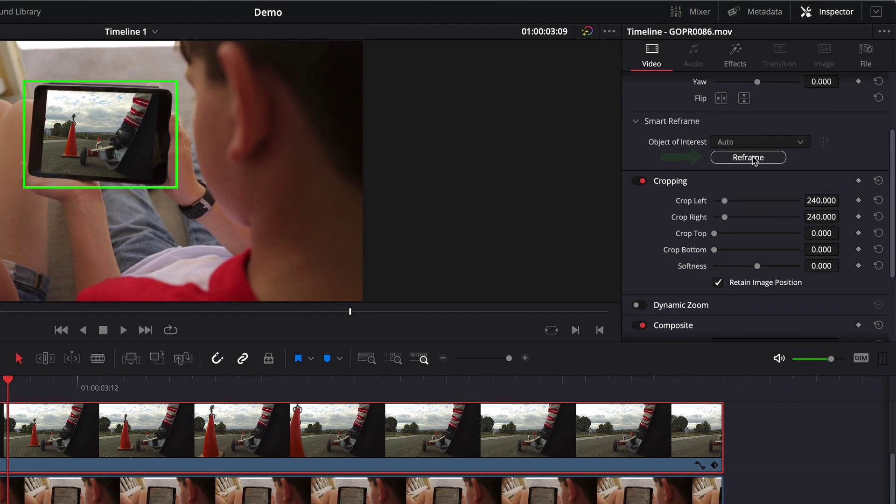
left_click(752, 158)
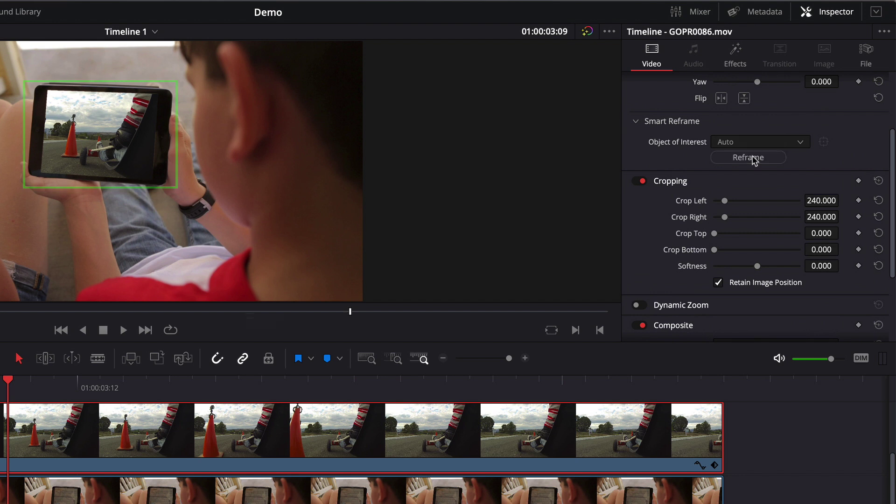